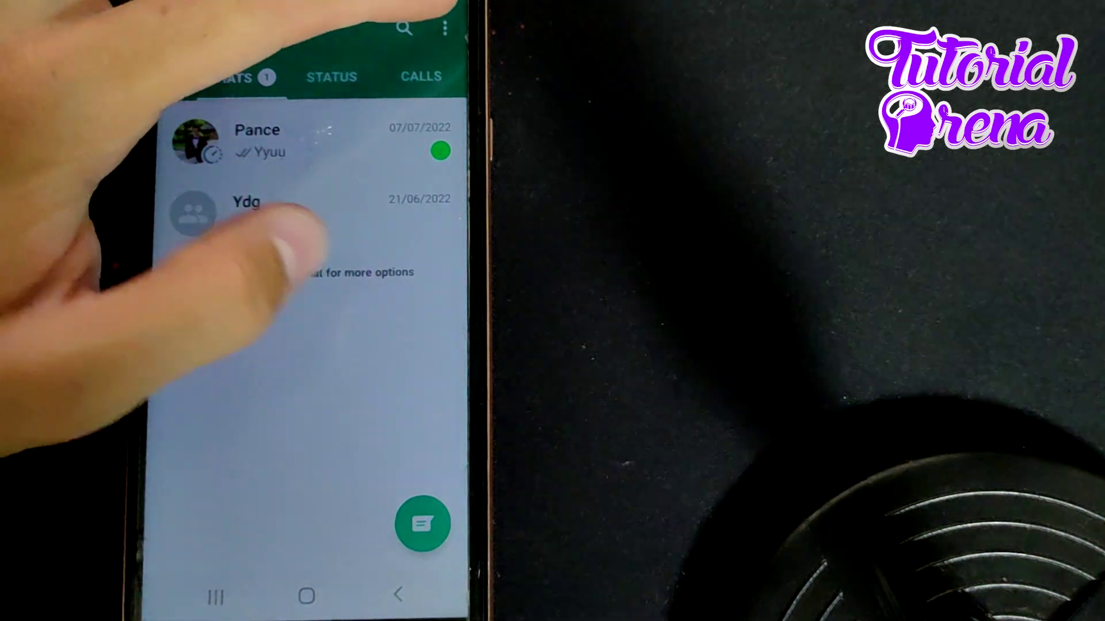
- Open WhatsApp's three-dot menu on the Chats screen to reach Settings
left_click(444, 31)
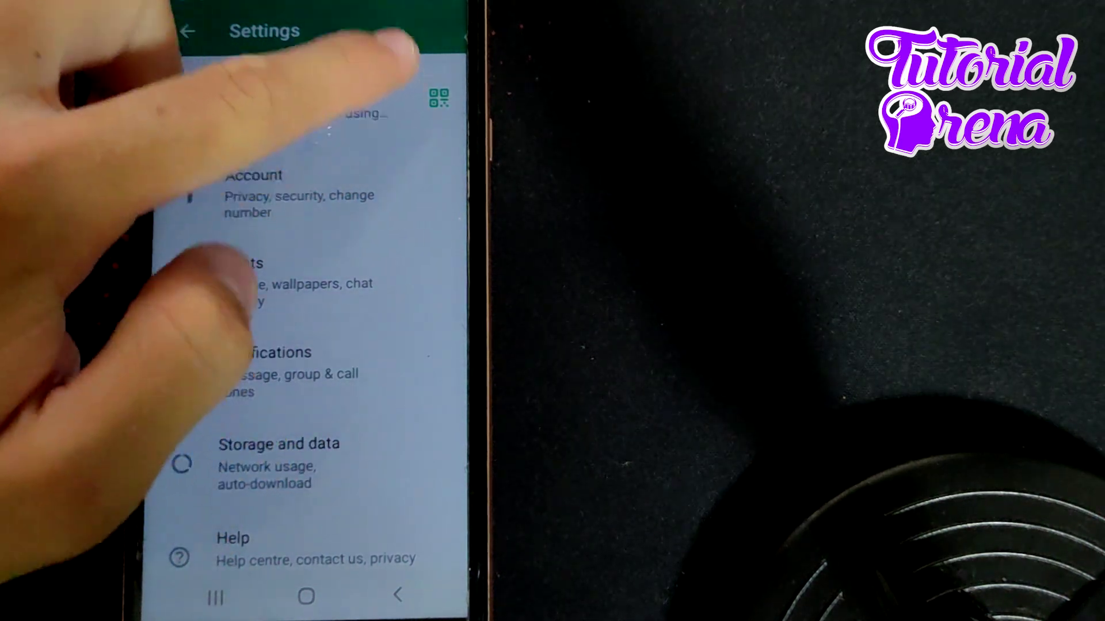
- Show your personal QR code from the icon beside your profile name in Settings
left_click(439, 101)
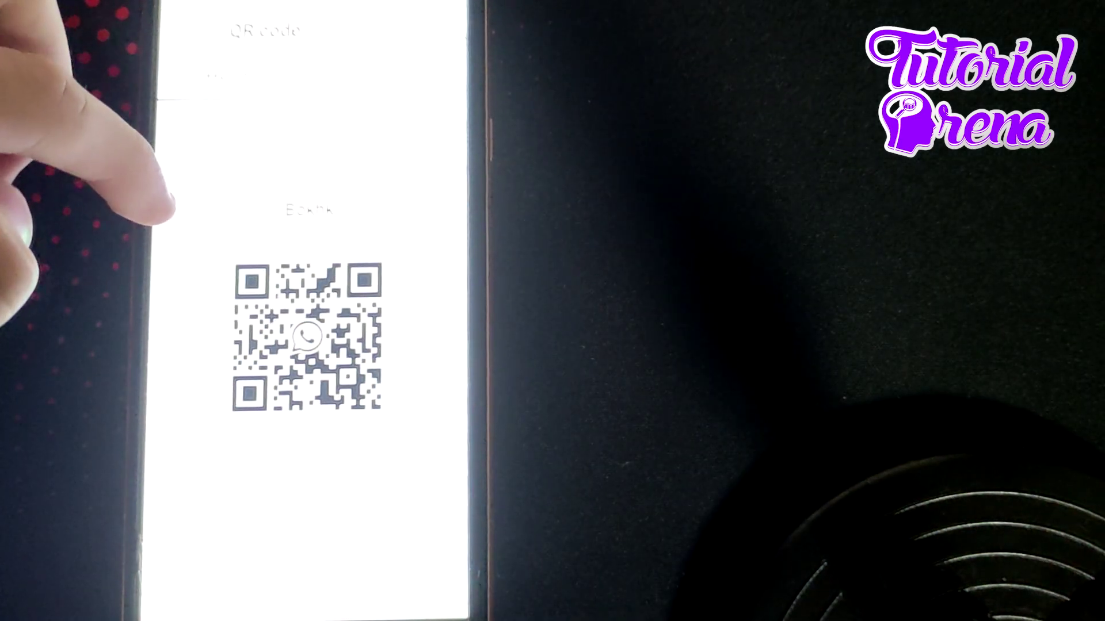